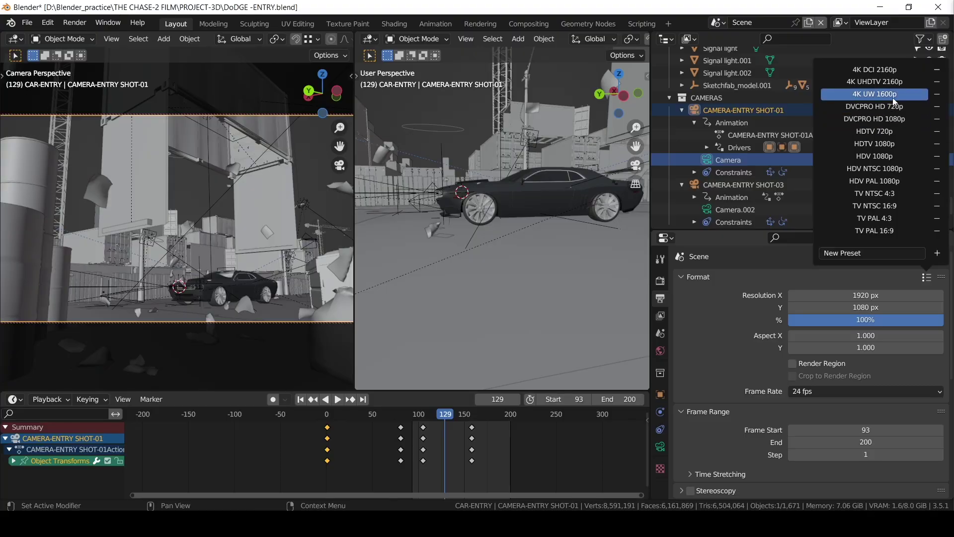
# Step: Apply the 4K UHDTV 2160p and Direct Light presets, then test-render frame 129
pyautogui.click(875, 81)
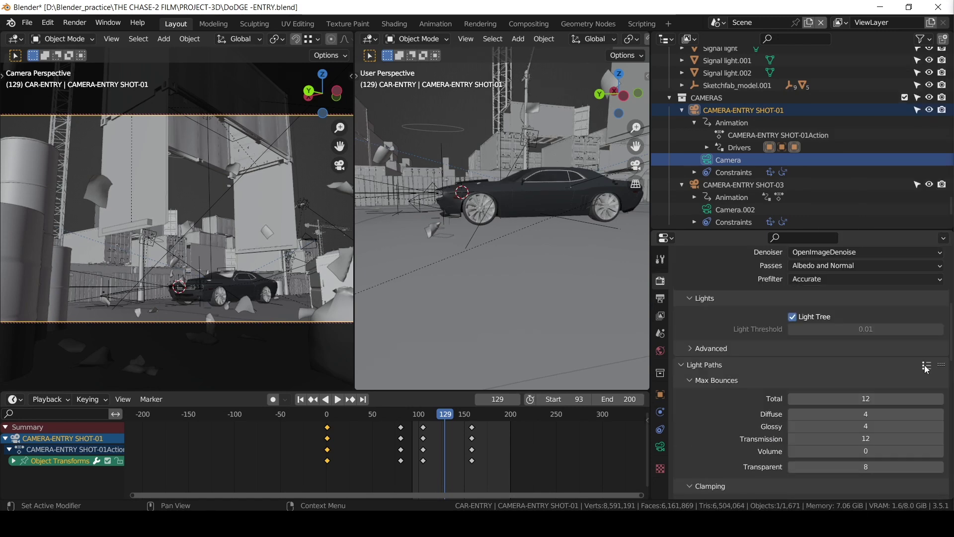
pyautogui.click(926, 365)
pyautogui.click(892, 280)
pyautogui.click(704, 364)
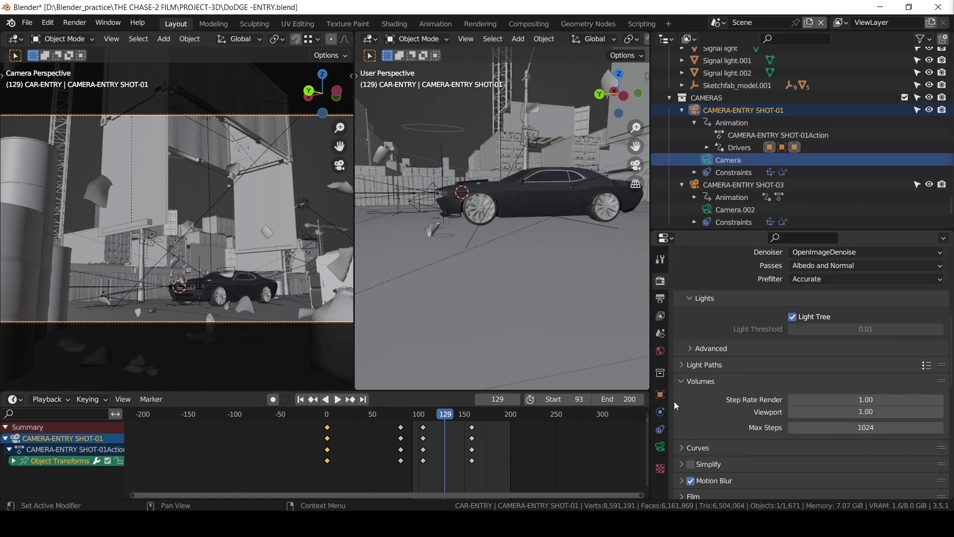
pyautogui.click(709, 161)
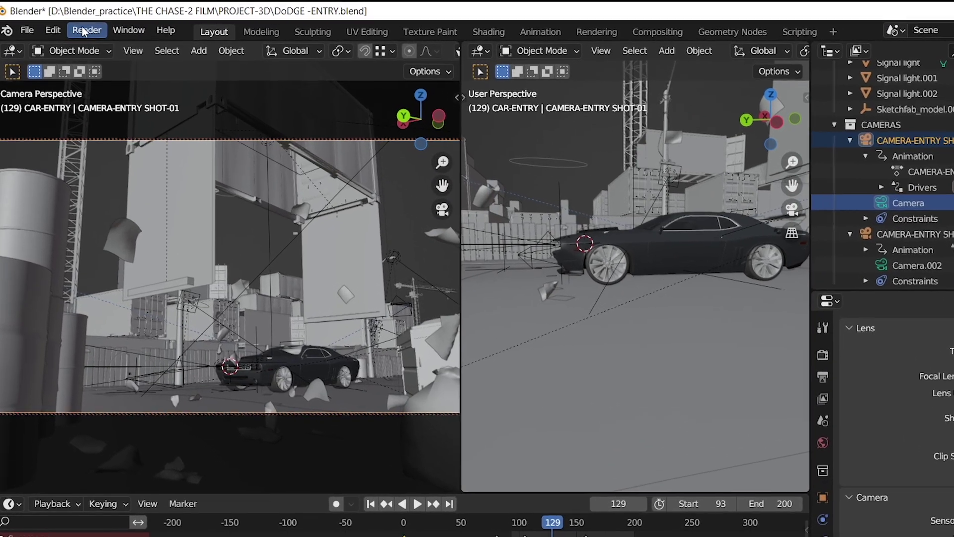
pyautogui.click(85, 31)
pyautogui.click(149, 48)
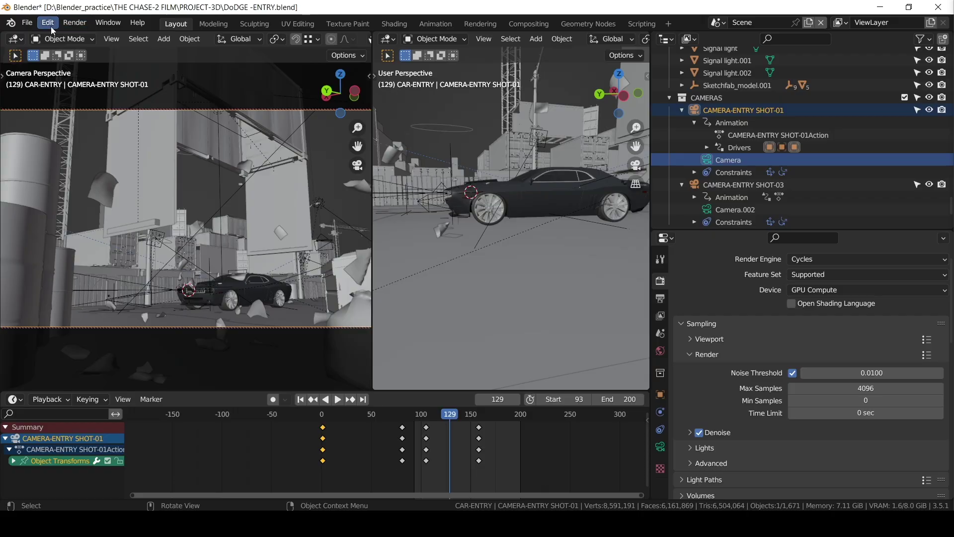
# Step: In Preferences, set Cycles render devices to OptiX with only the RTX 2070 enabled
pyautogui.click(50, 24)
pyautogui.click(81, 200)
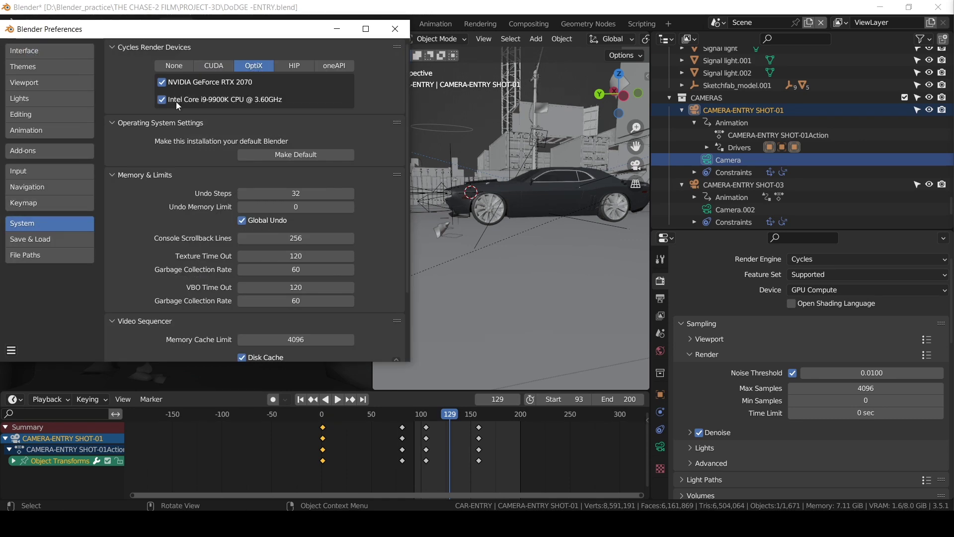
pyautogui.click(165, 84)
pyautogui.click(395, 30)
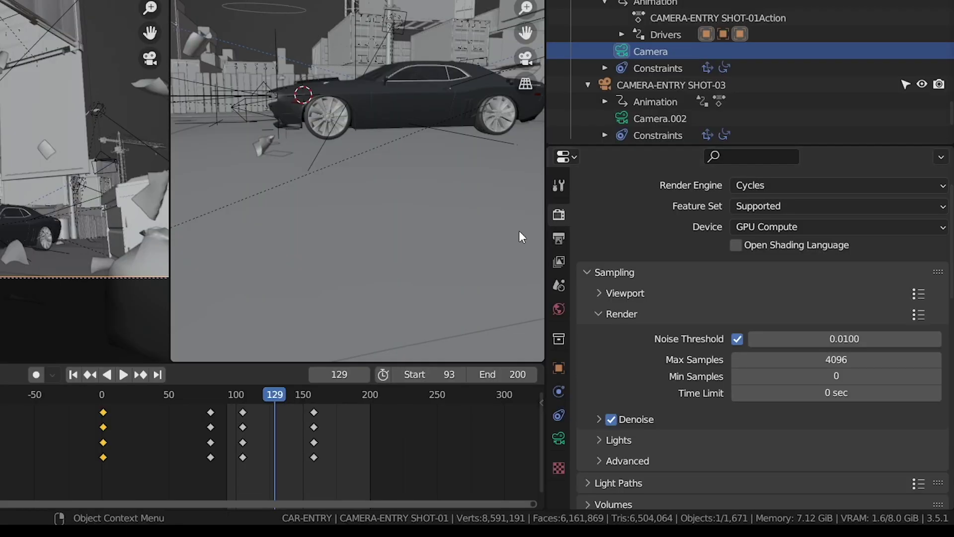
# Step: Set Cycles to GPU Compute with a 0.08 noise threshold and 1024 max samples
pyautogui.scroll(1, 576, 218)
pyautogui.click(755, 211)
pyautogui.click(755, 268)
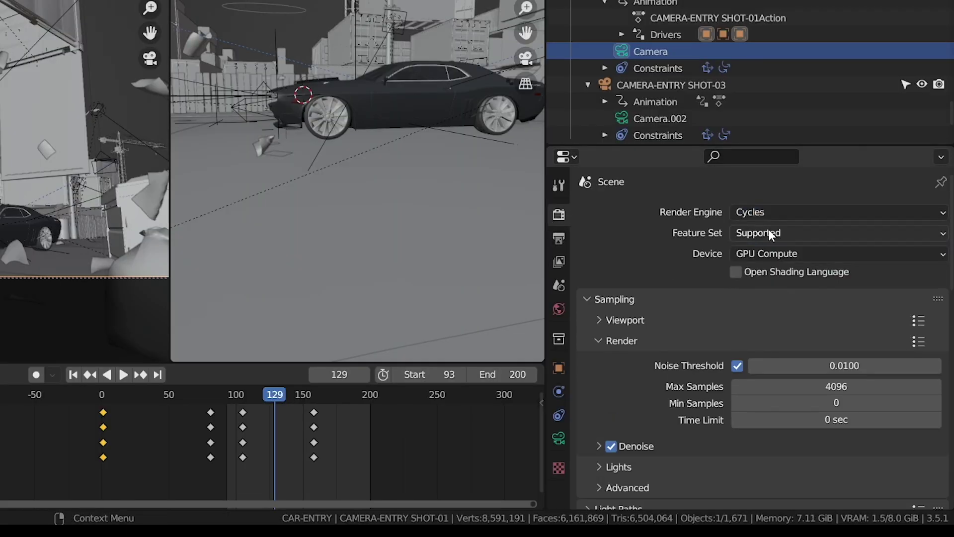
pyautogui.click(768, 254)
pyautogui.click(769, 291)
pyautogui.scroll(-2, 647, 274)
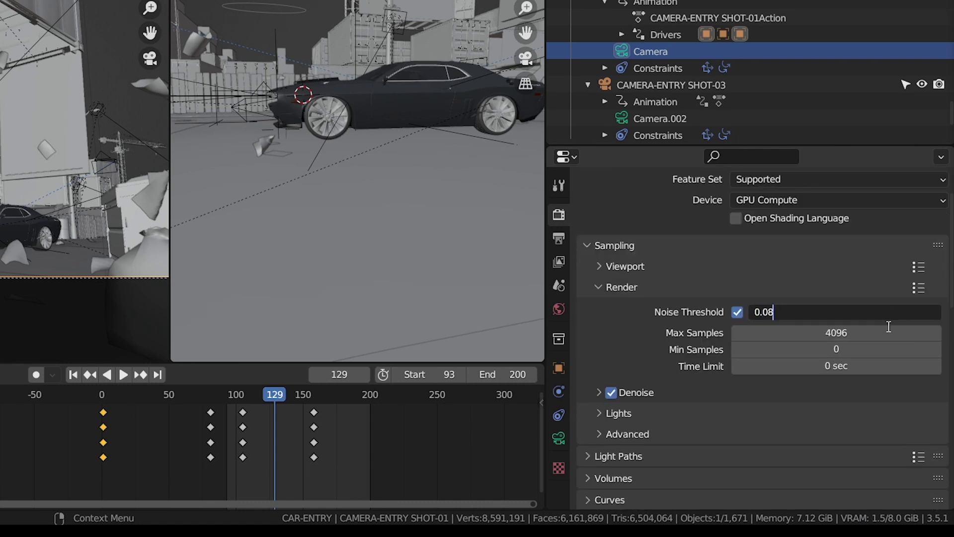
pyautogui.press('Tab')
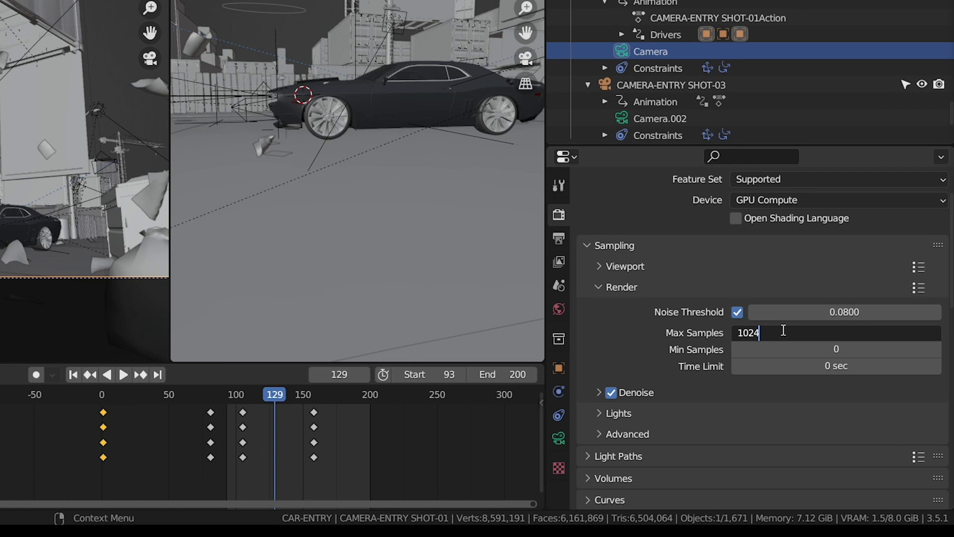
pyautogui.press('Return')
pyautogui.scroll(-1, 691, 328)
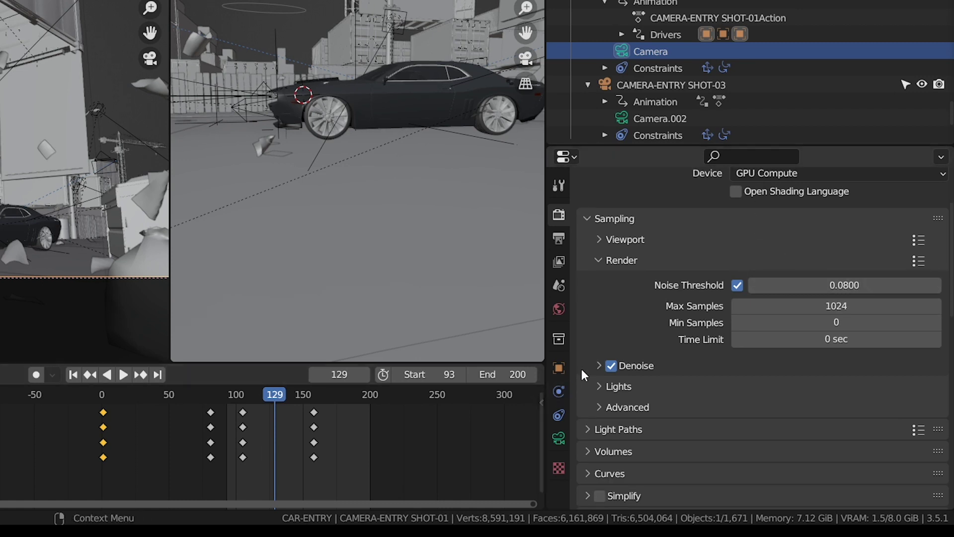
# Step: Switch the denoiser to OptiX
pyautogui.click(596, 365)
pyautogui.click(779, 391)
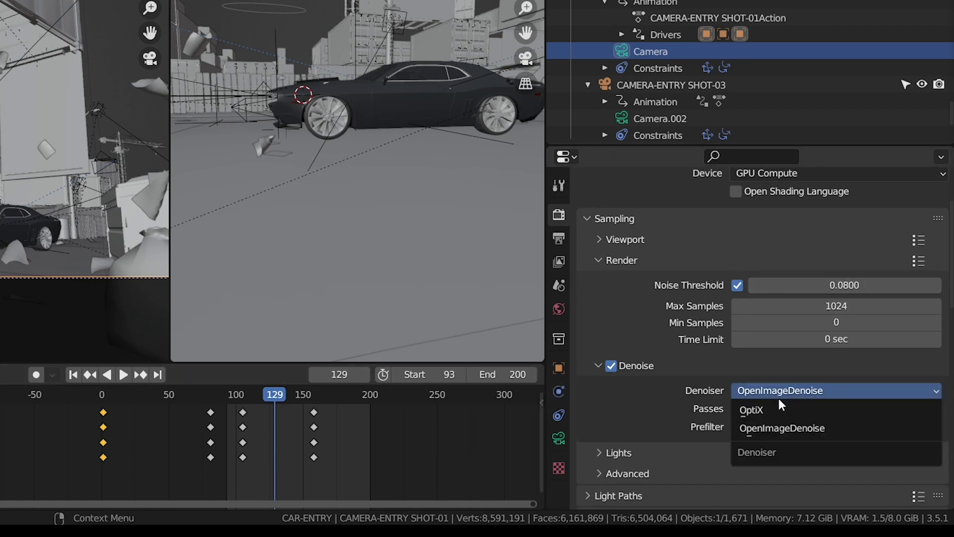
pyautogui.click(778, 405)
pyautogui.scroll(-1, 624, 397)
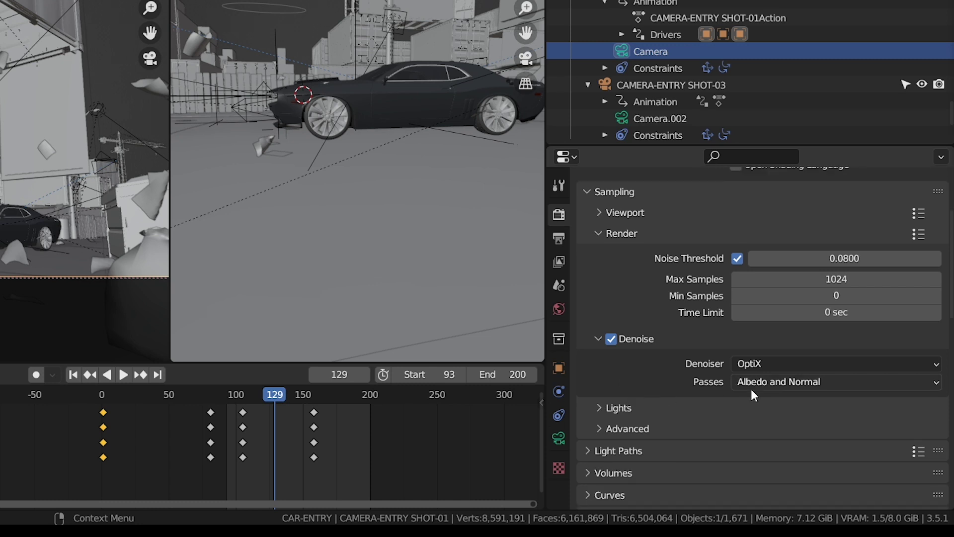
pyautogui.scroll(-5, 772, 392)
pyautogui.click(588, 317)
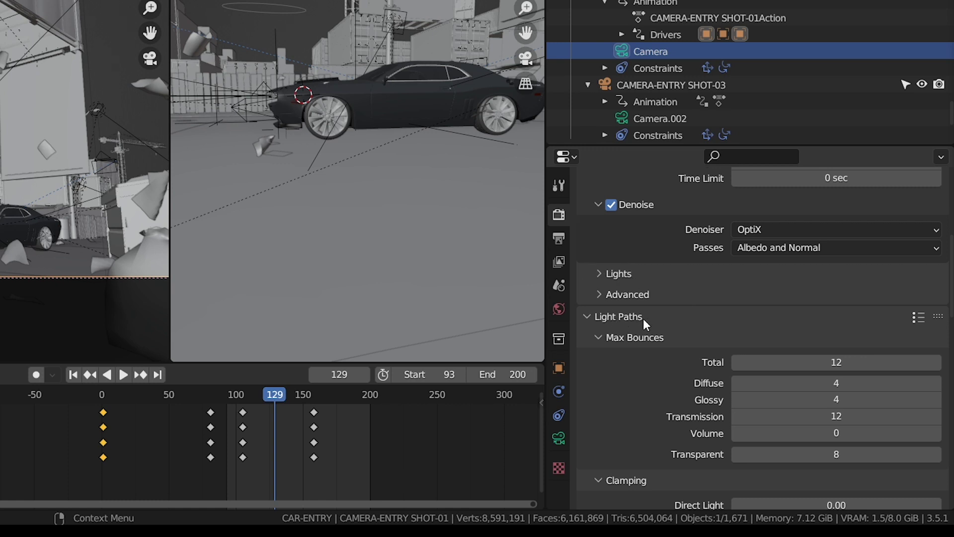
# Step: Apply Fast Global Illumination: Total 8, Diffuse 1, Transmission 8, Volume 2 bounces
pyautogui.click(917, 318)
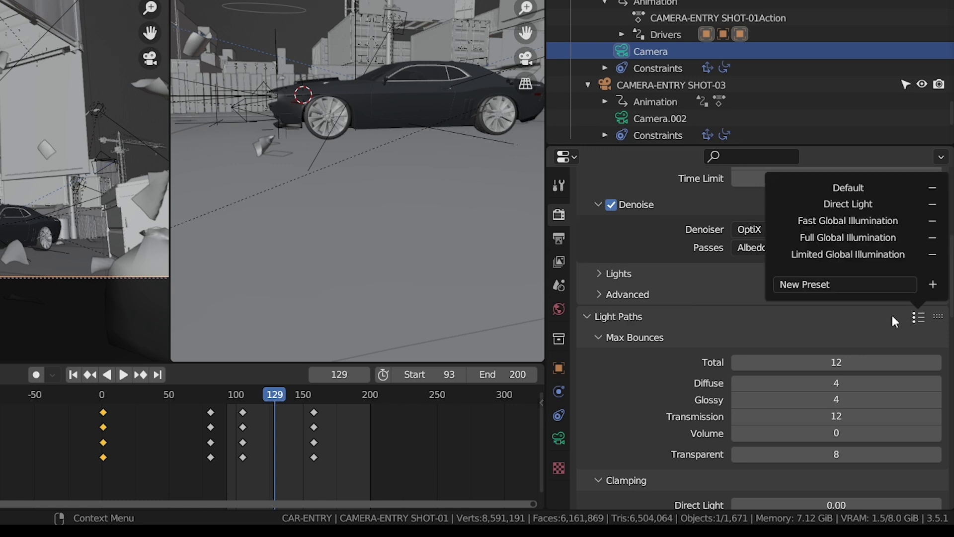
pyautogui.click(890, 220)
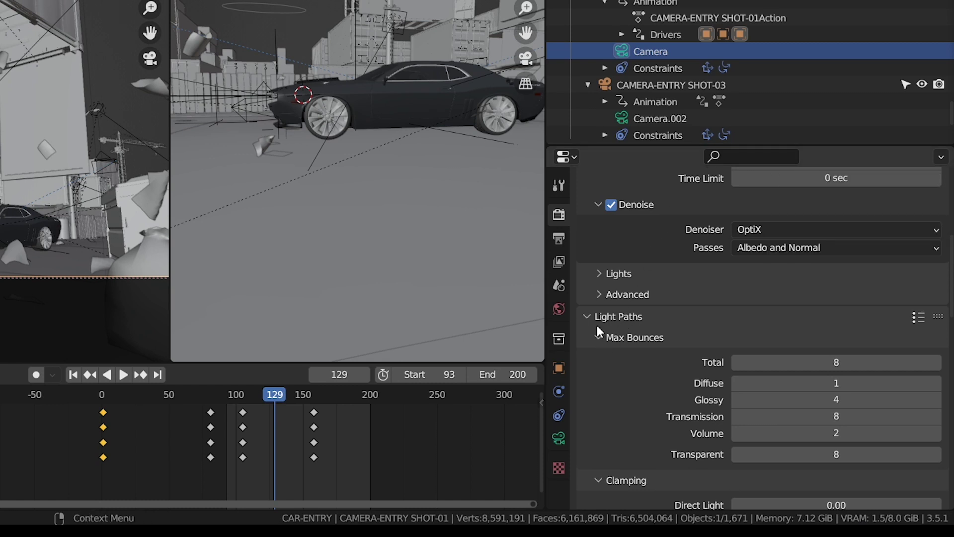
pyautogui.scroll(1, 597, 325)
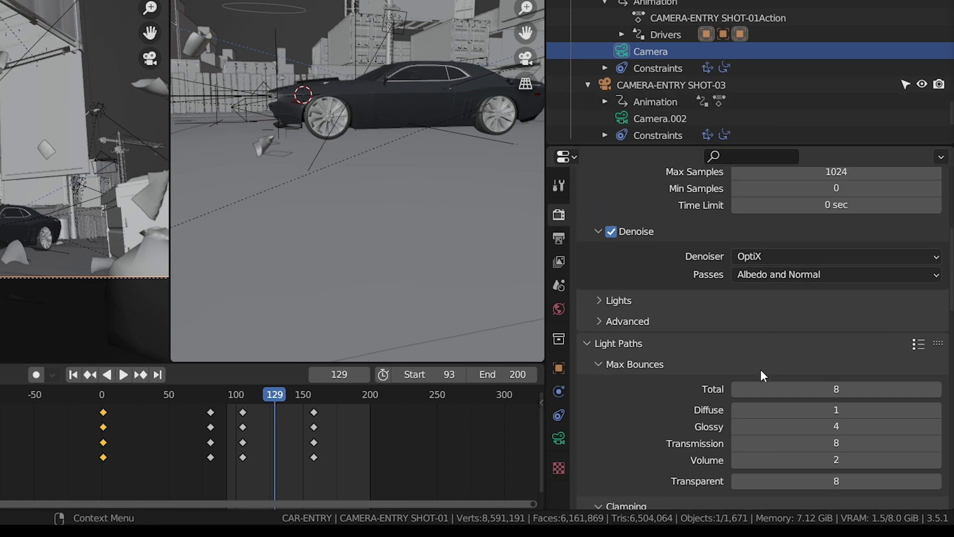
pyautogui.scroll(8, 761, 369)
pyautogui.scroll(-9, 773, 363)
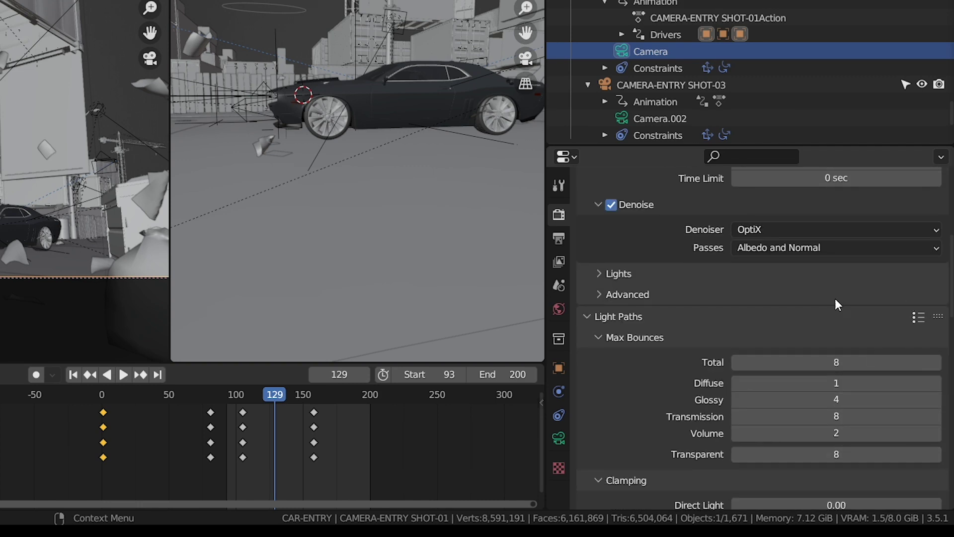
pyautogui.scroll(2, 805, 318)
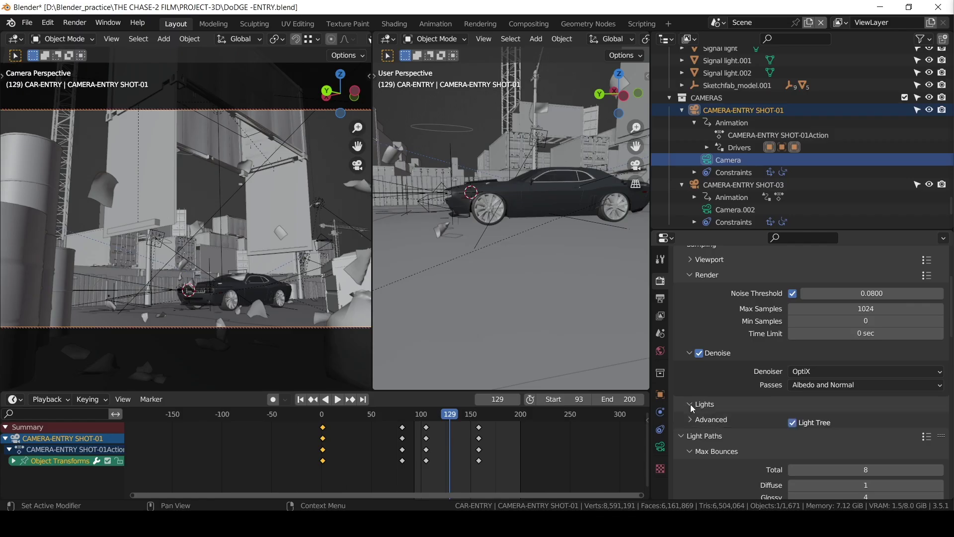
# Step: Uncheck Light Tree under Sampling > Lights and re-render frame 129
pyautogui.click(666, 327)
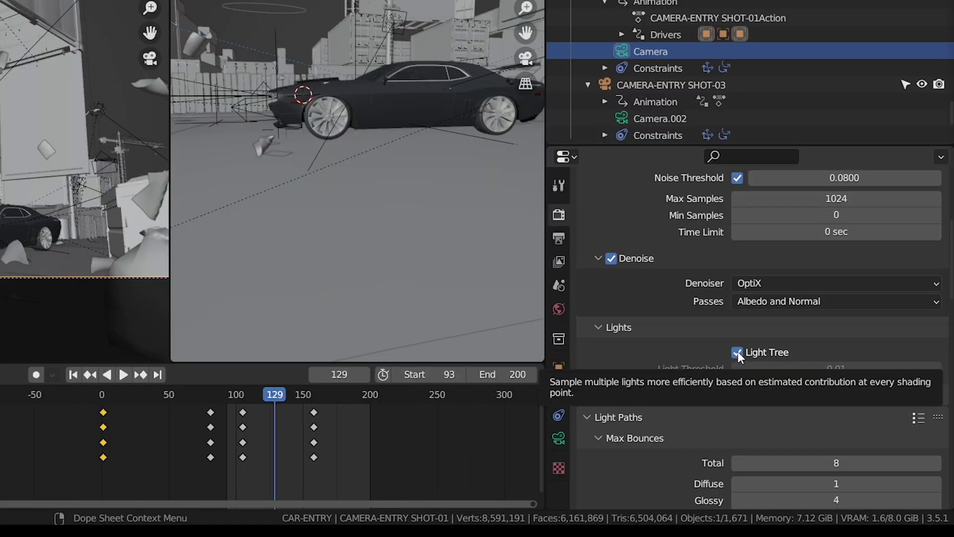
pyautogui.click(737, 353)
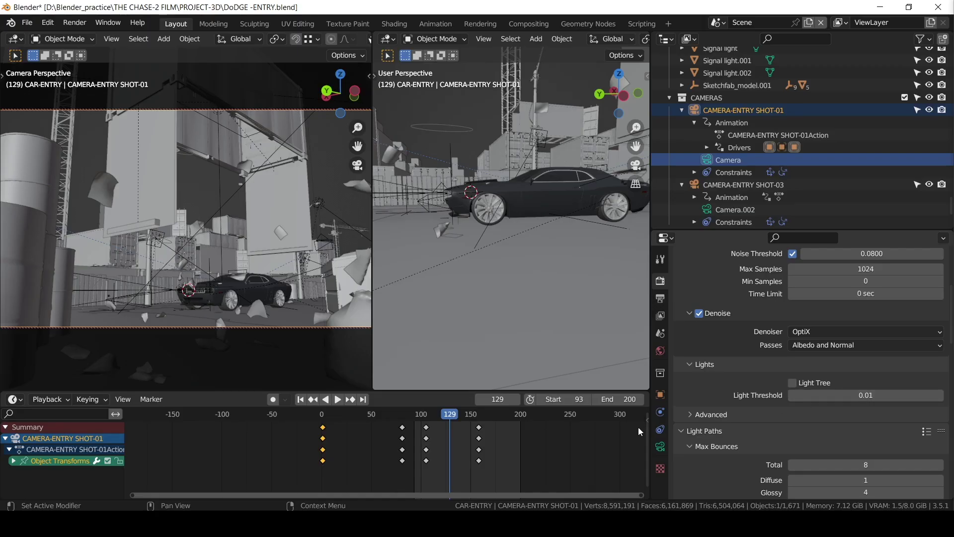
pyautogui.click(75, 23)
pyautogui.click(112, 33)
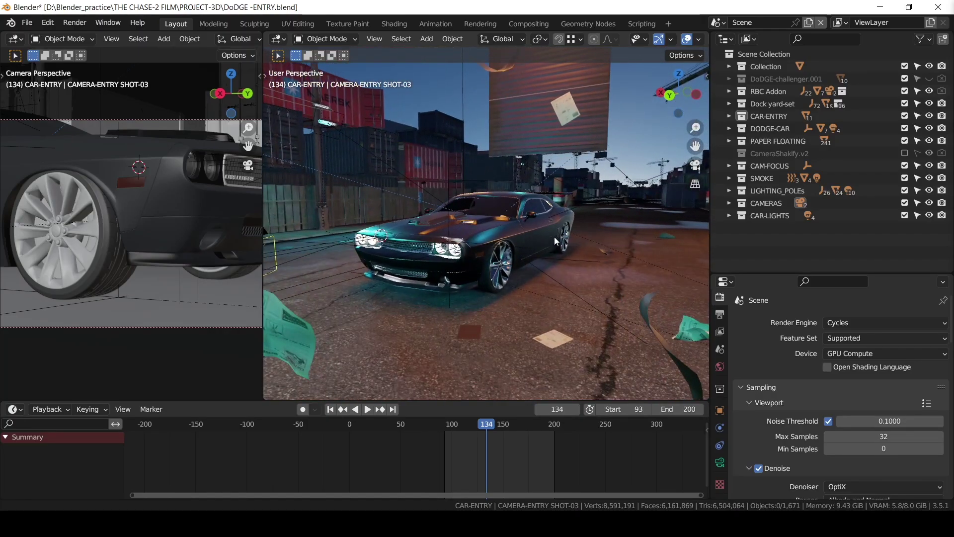
pyautogui.moveTo(562, 260); pyautogui.dragTo(618, 358, button='middle')
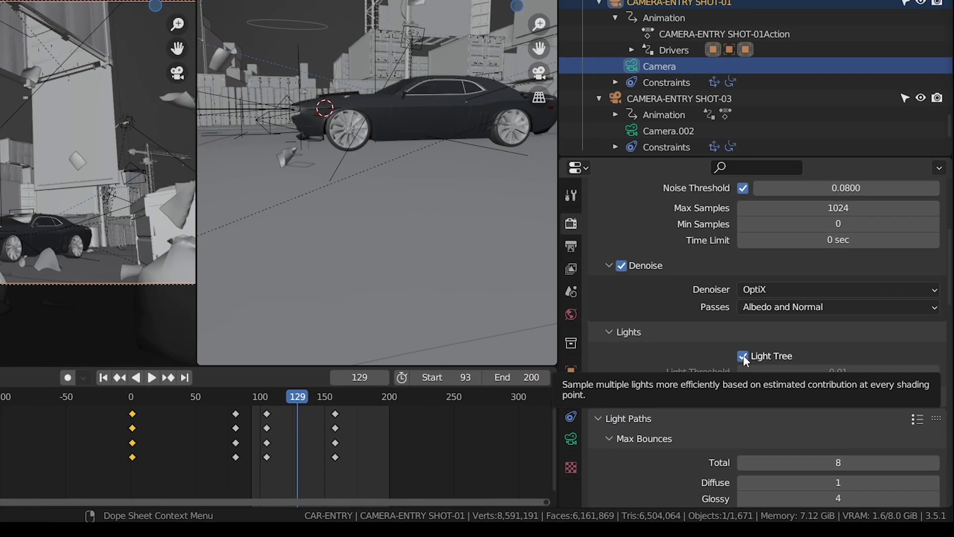
pyautogui.click(743, 356)
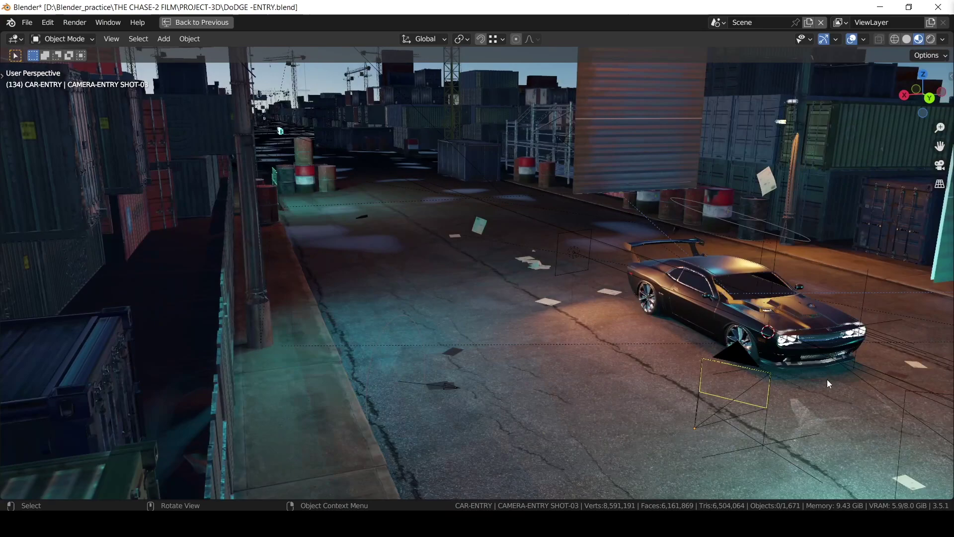
pyautogui.moveTo(827, 379); pyautogui.dragTo(650, 323, button='middle')
pyautogui.hotkey('ctrl', 'space')
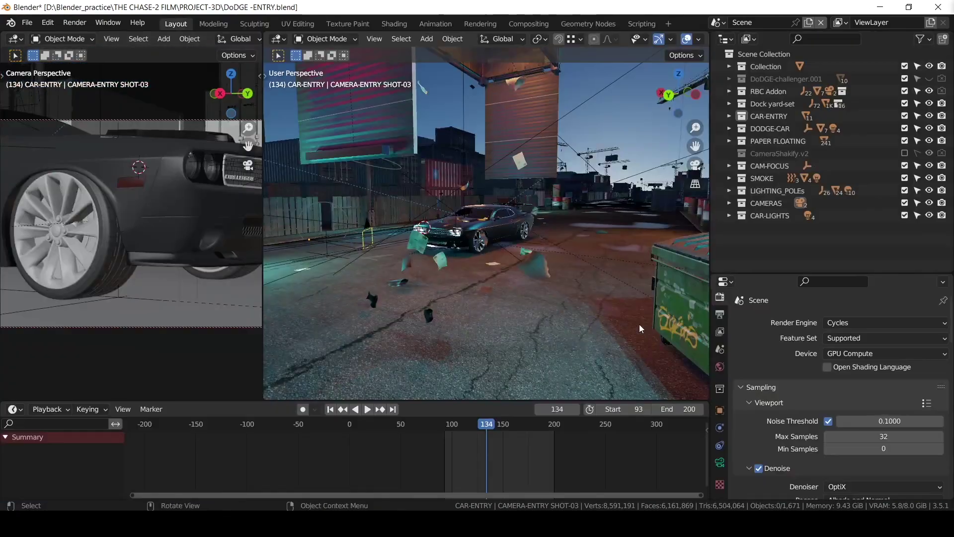
pyautogui.scroll(-5, 580, 295)
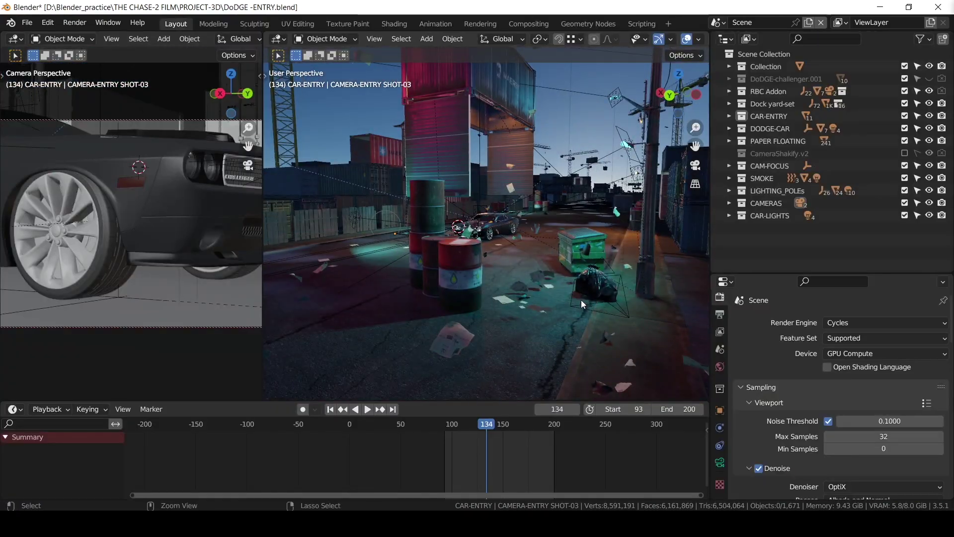